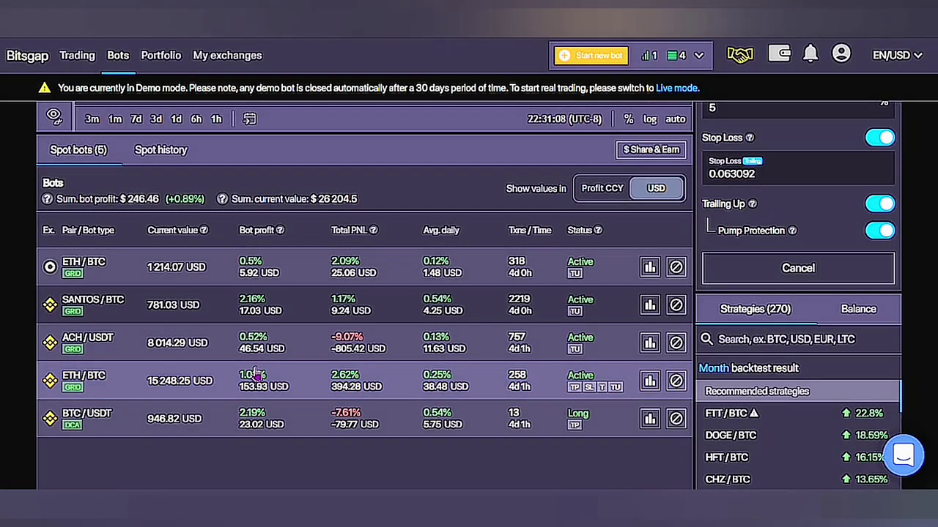
Start a new Classic grid bot for 1PECO/BTC on Bittrex, run its backtest and close the results
click(591, 55)
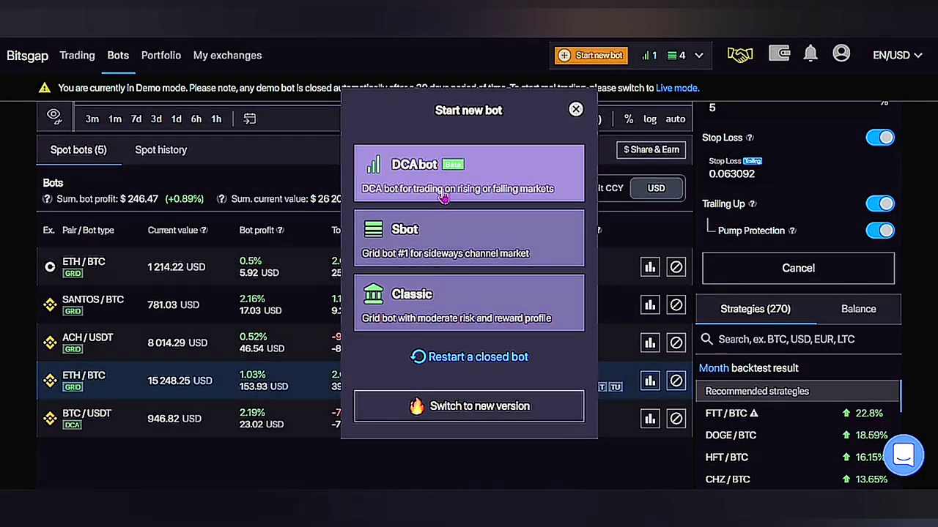
click(413, 310)
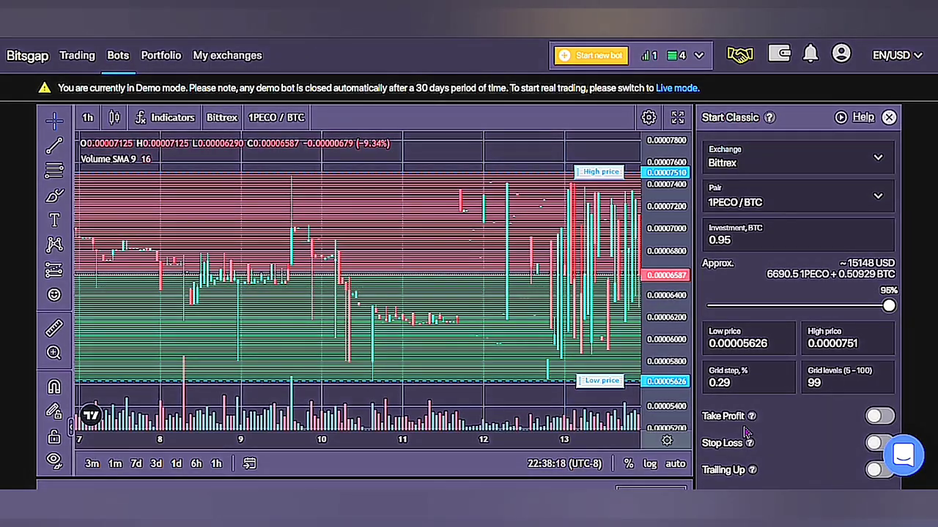
scroll(795, 215, down, 2)
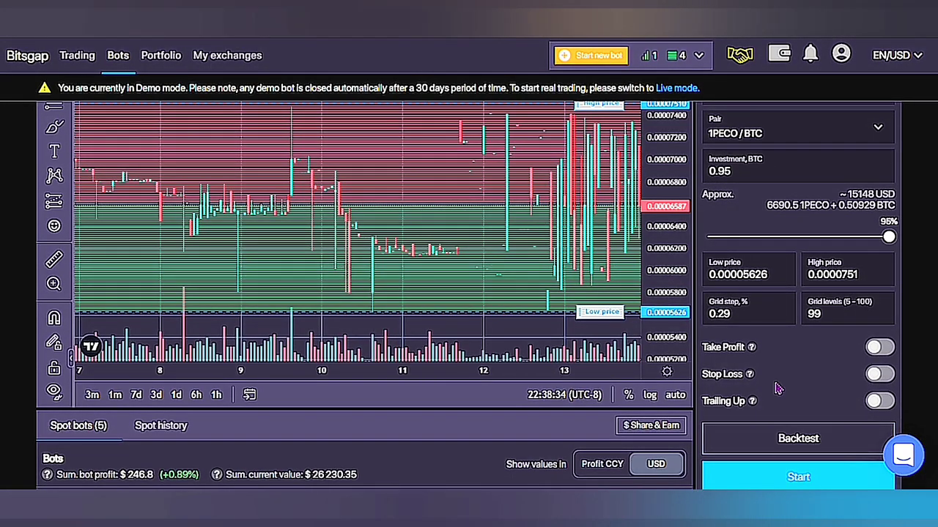
click(798, 438)
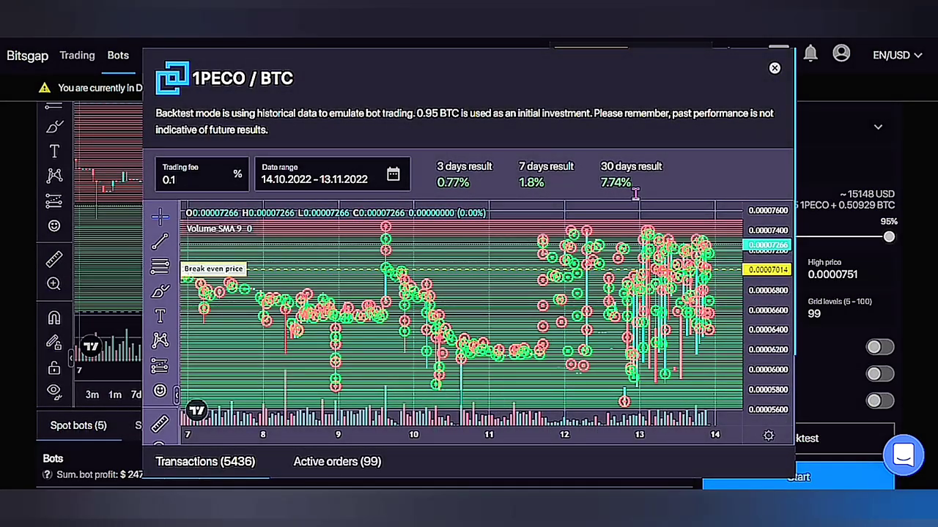
click(775, 67)
scroll(792, 409, up, 2)
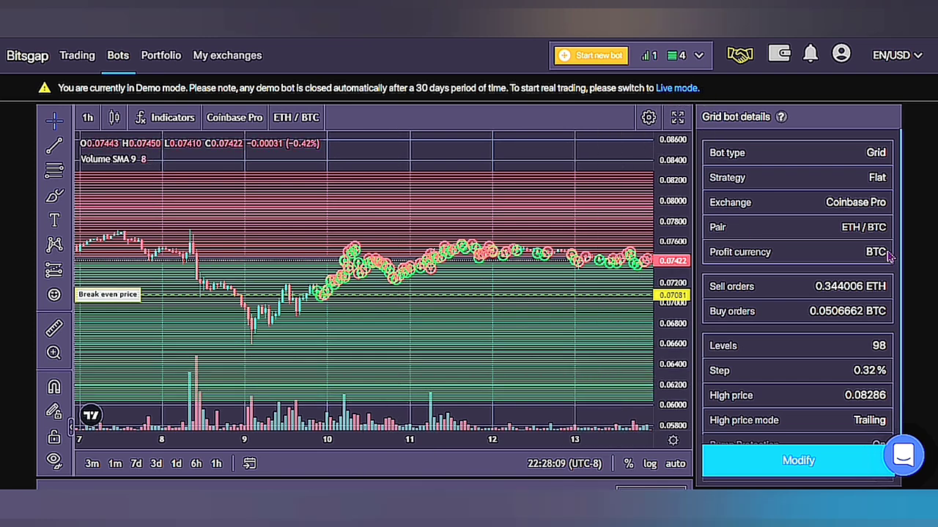
Scroll down to the Spot bots table and the recommended Strategies panel
scroll(915, 277, down, 5)
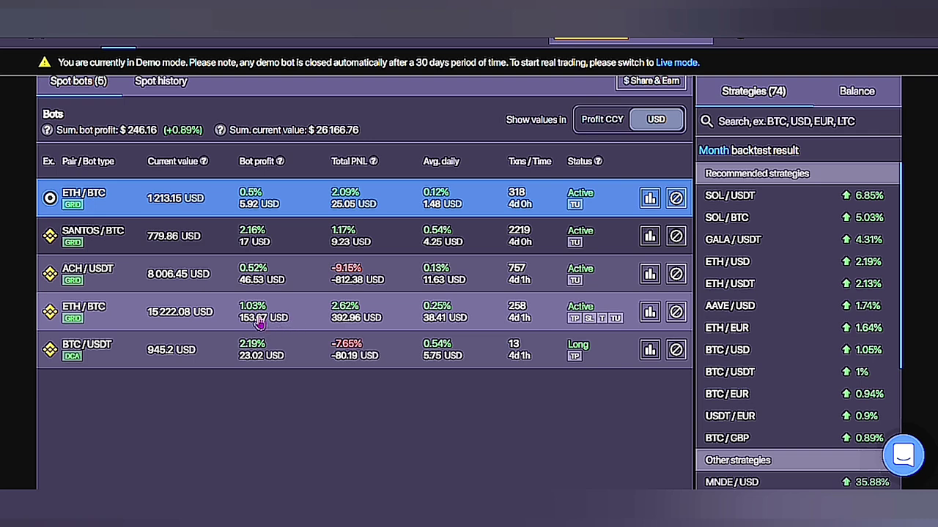
Show the Binance ETH/BTC Classic bot's details: 60 levels, 0.31% step, 5% take profit
click(301, 316)
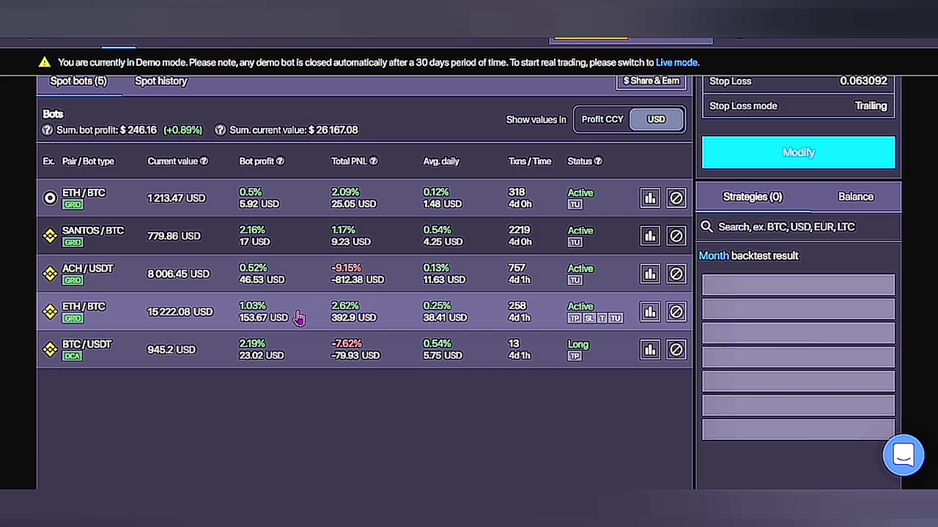
scroll(824, 410, up, 5)
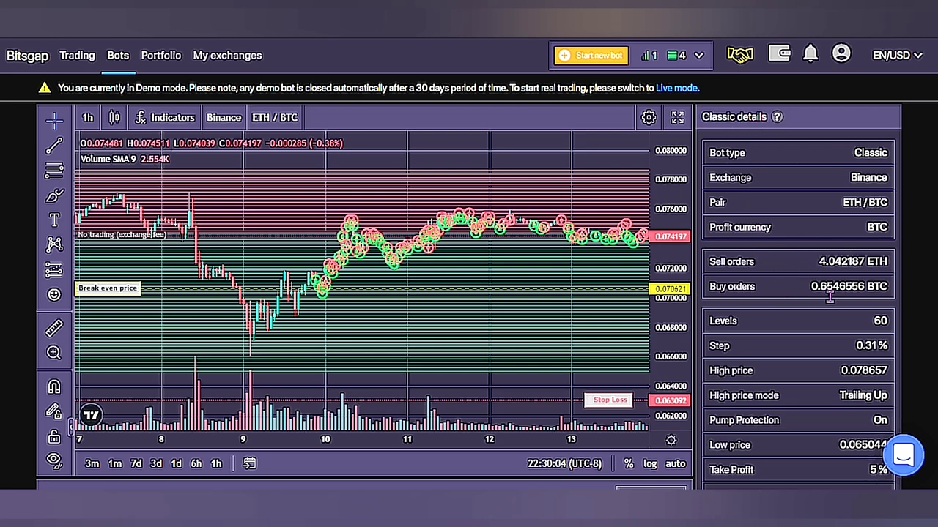
scroll(839, 317, down, 1)
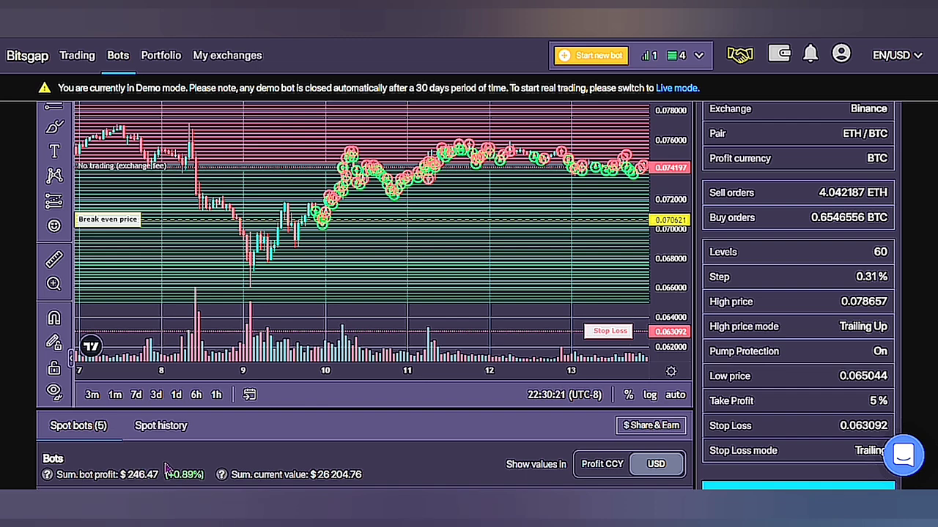
Open the Binance ETH/BTC Classic bot's settings for editing with Modify
scroll(766, 388, down, 1)
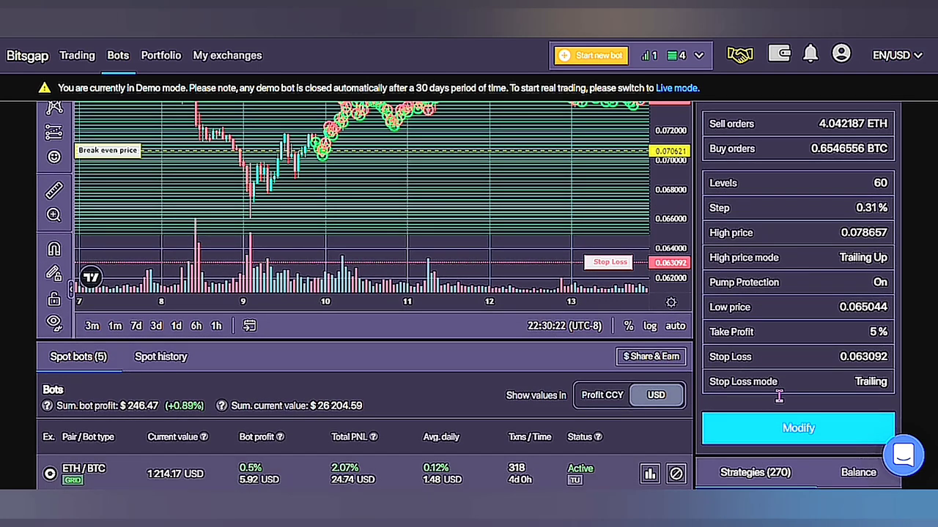
click(805, 432)
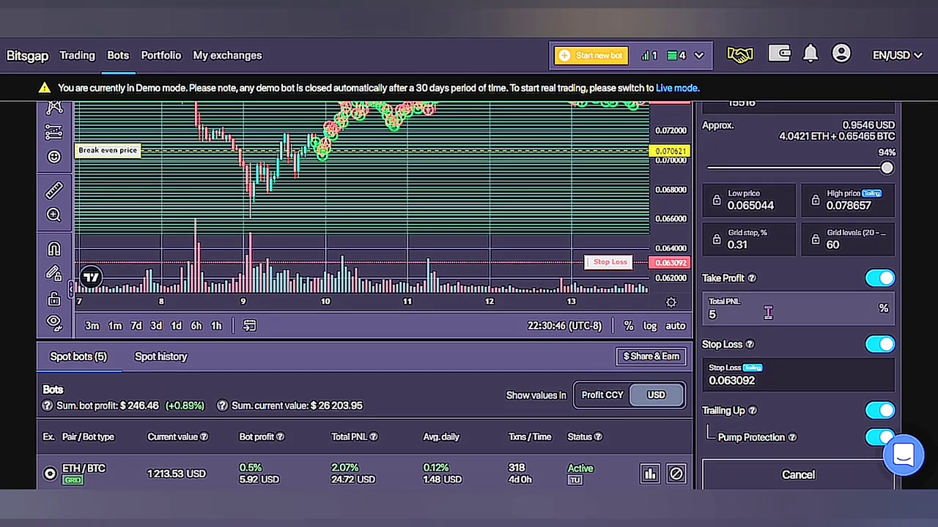
scroll(783, 336, down, 3)
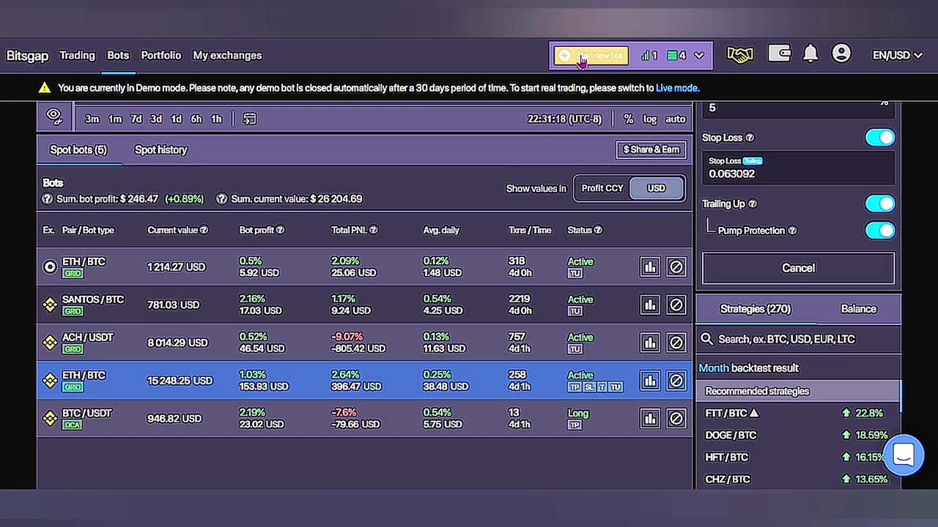
Begin a new Classic grid bot for 1PECO/BTC on Bittrex: 0.95 BTC, 99 levels, 0.29% step
click(583, 59)
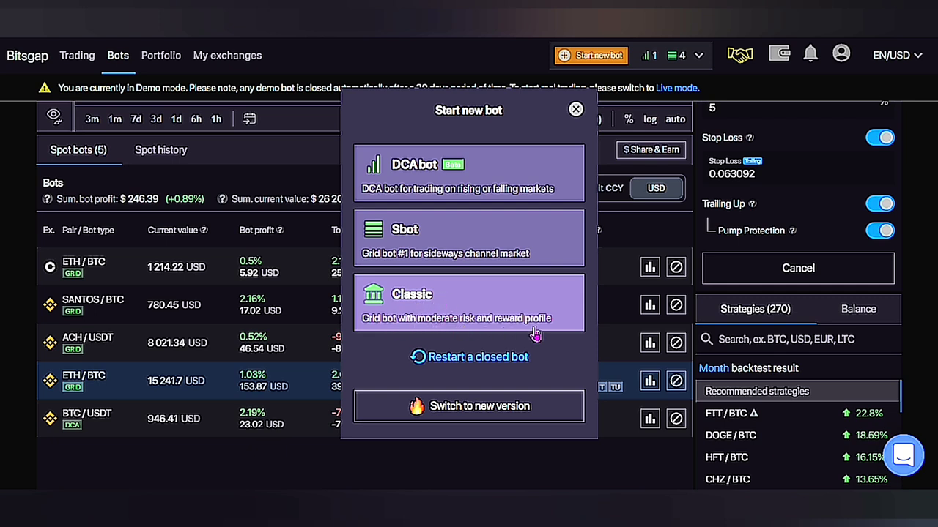
click(415, 312)
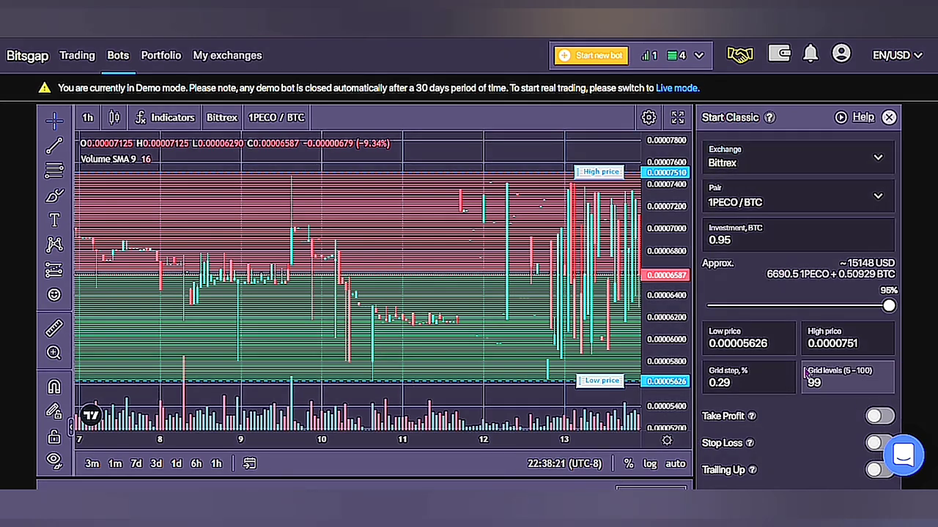
scroll(791, 213, down, 1)
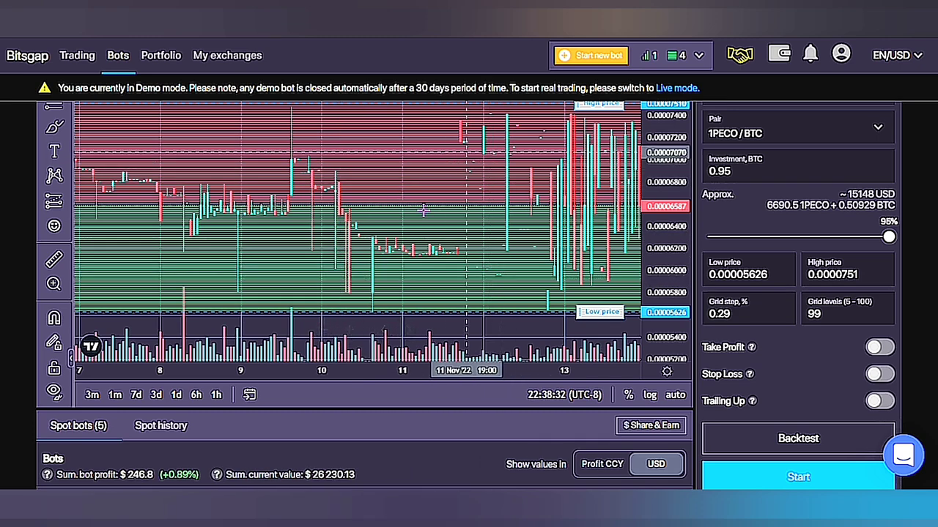
click(784, 438)
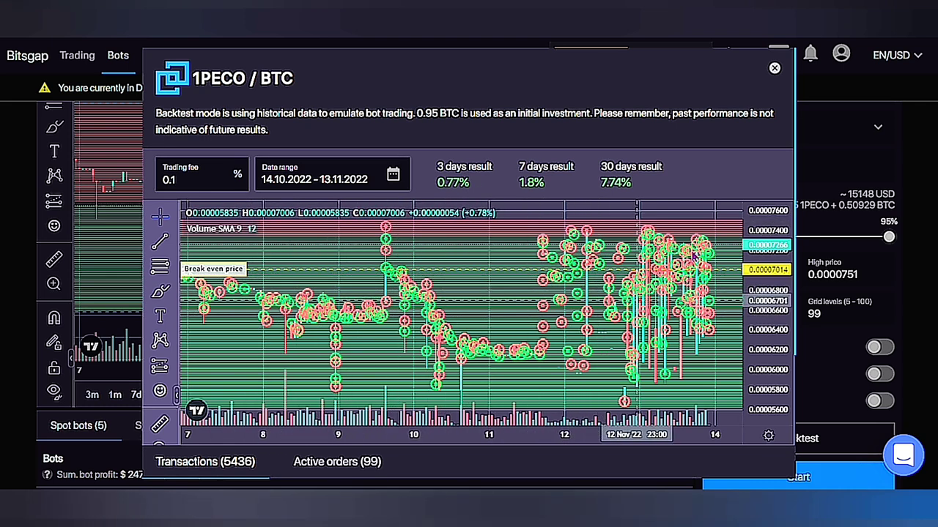
click(774, 70)
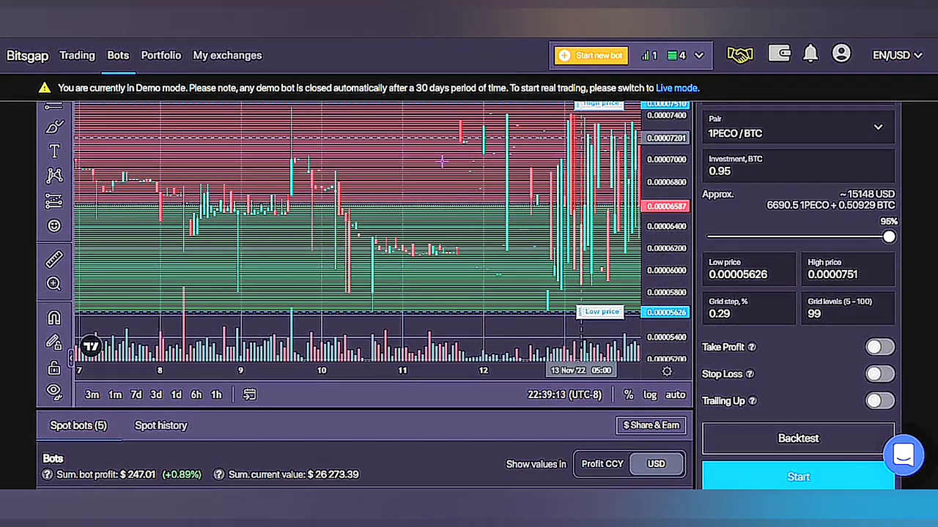
Reduce the 1PECO/BTC grid levels from 99 to 10 (2.91% step) and rerun the backtest
scroll(419, 221, up, 1)
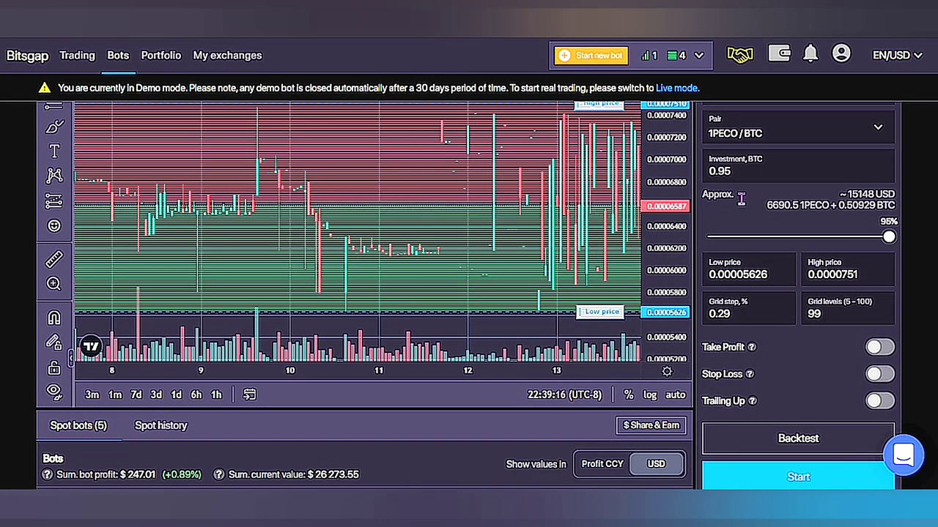
scroll(737, 198, up, 1)
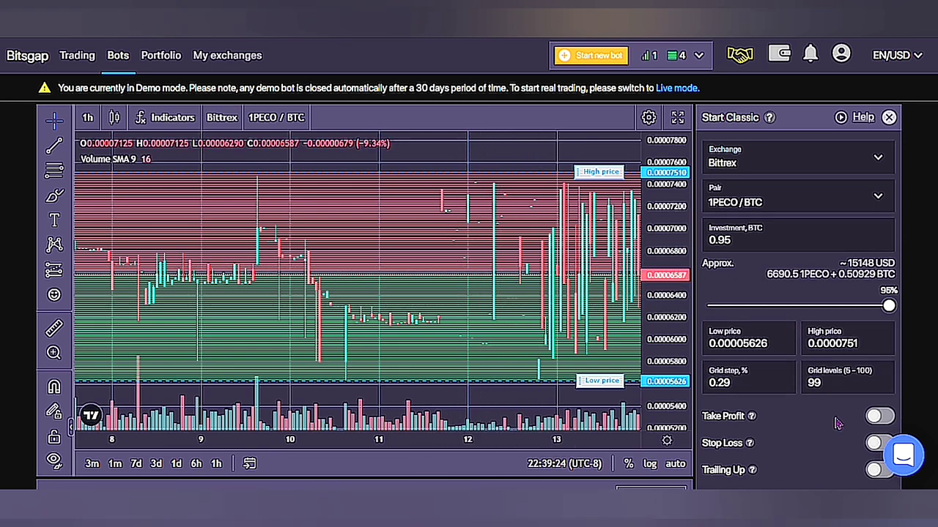
drag(835, 387, 800, 401)
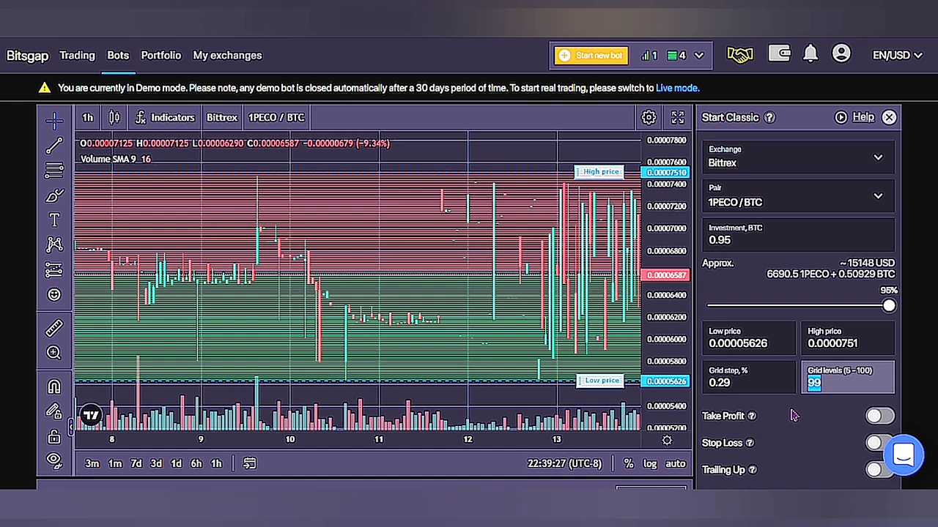
text(10)
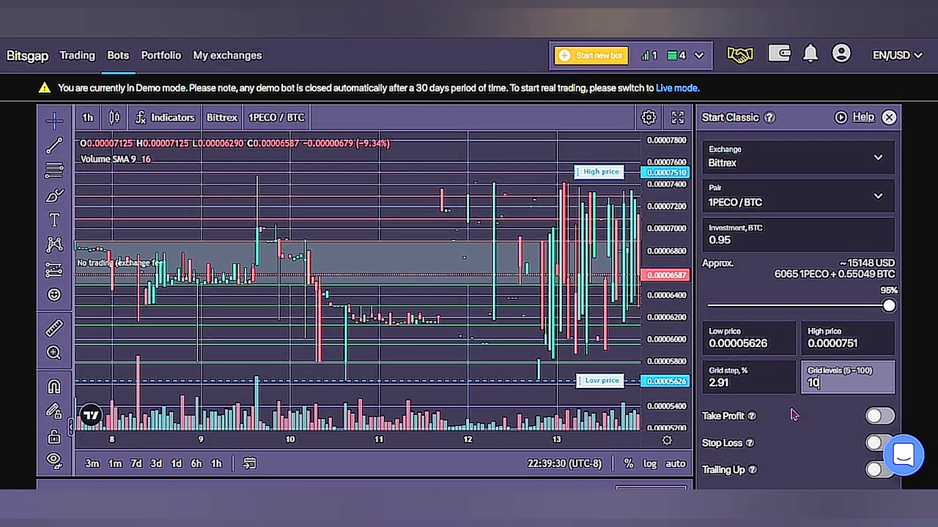
click(795, 415)
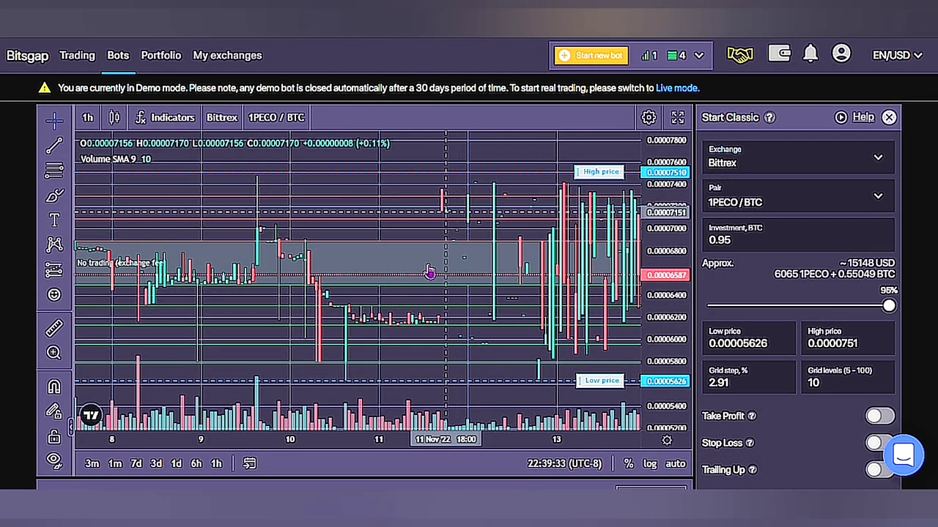
scroll(820, 379, down, 1)
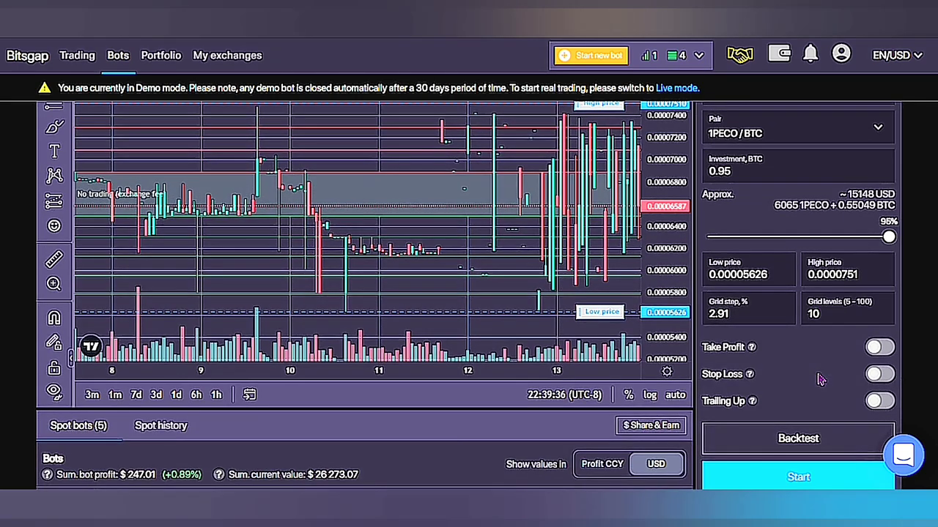
click(787, 443)
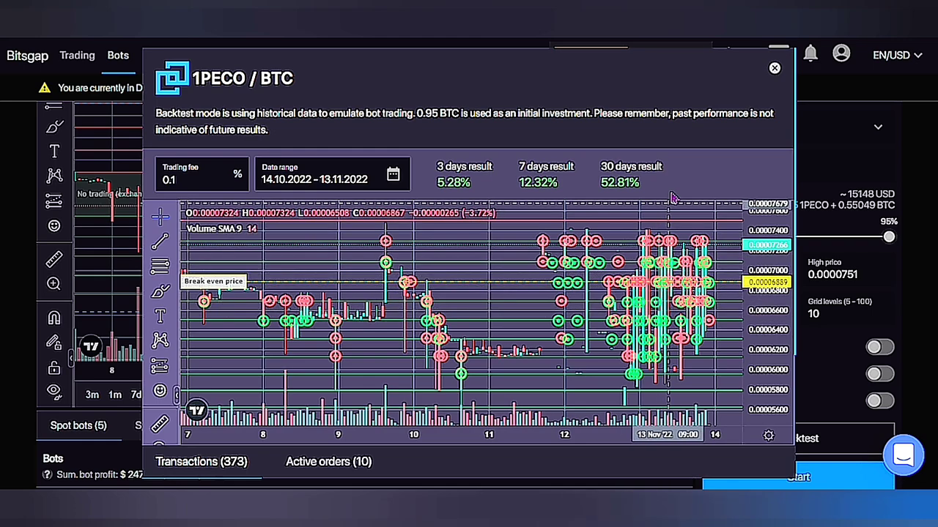
Close the 1PECO/BTC backtest after reviewing its 3, 7 and 30 day results
click(782, 72)
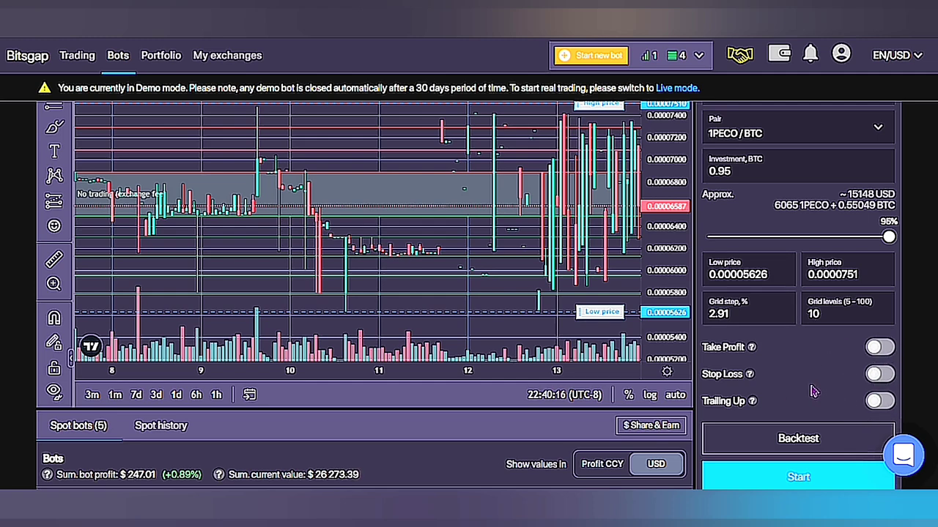
Check the Exchange and Pair dropdowns, leaving Bittrex and 1PECO/BTC unchanged
scroll(813, 392, up, 1)
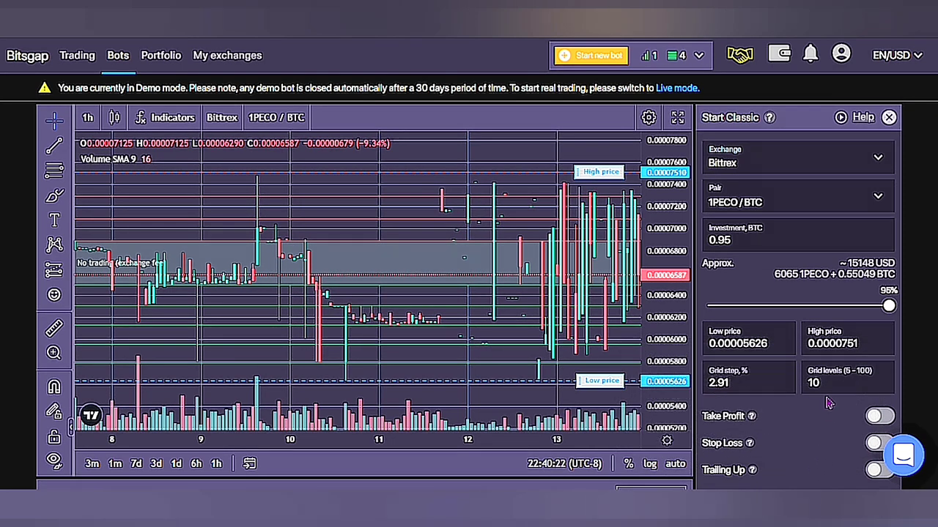
click(893, 160)
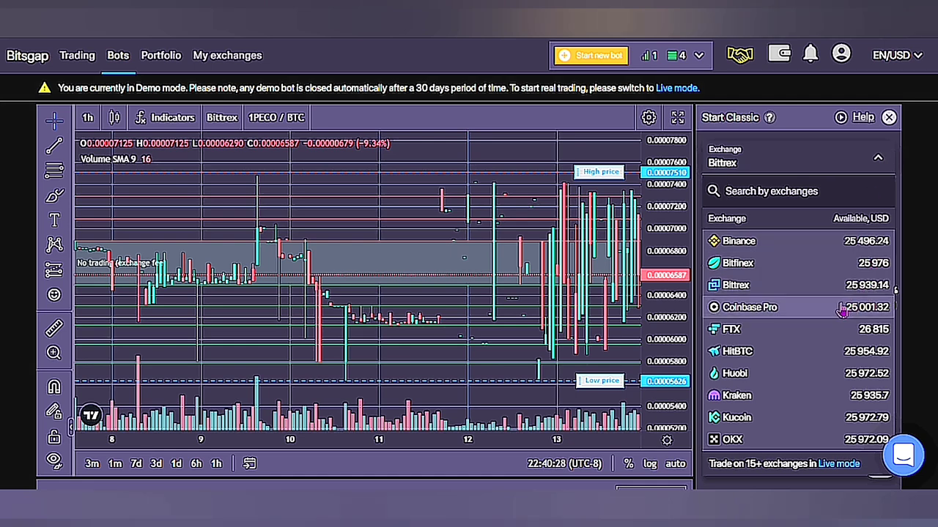
click(874, 161)
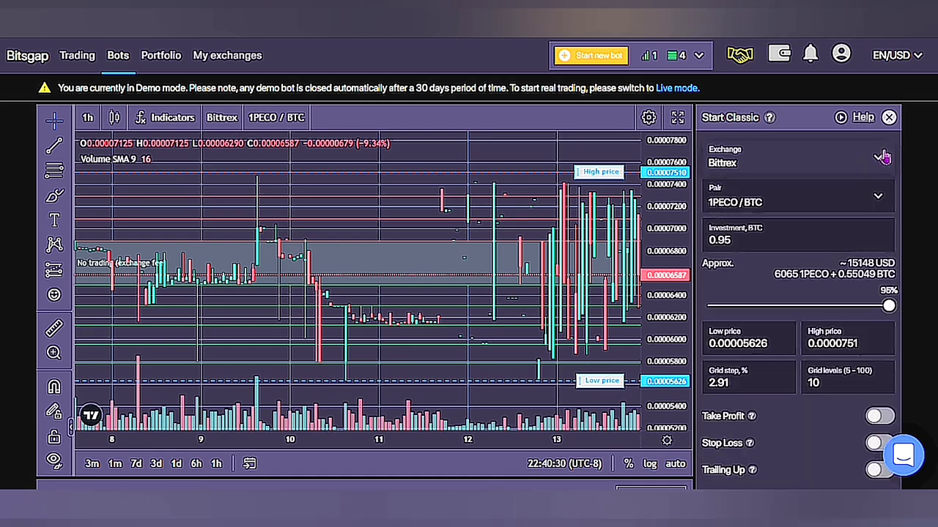
click(877, 200)
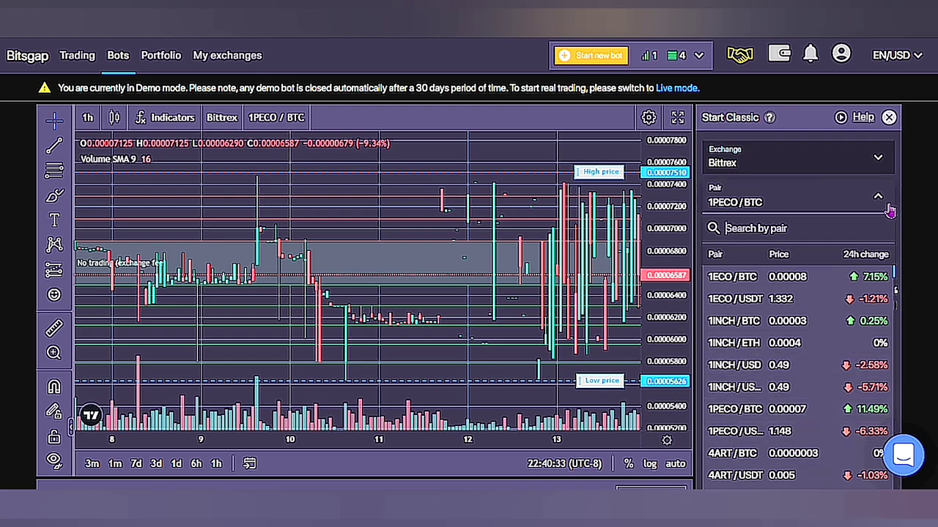
click(879, 201)
Load the recommended XELS/USDT strategy: 35 grid levels between 0.665 and 1.258
scroll(782, 331, down, 5)
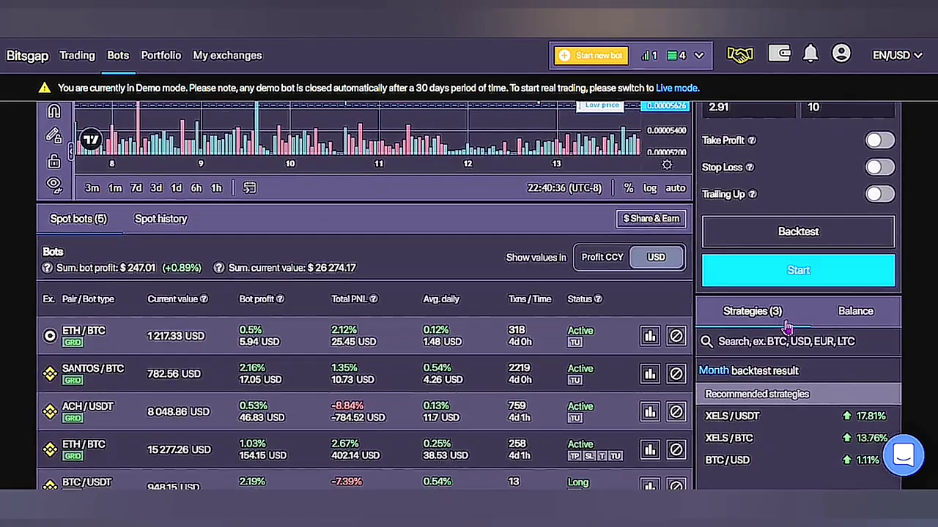
scroll(782, 331, down, 1)
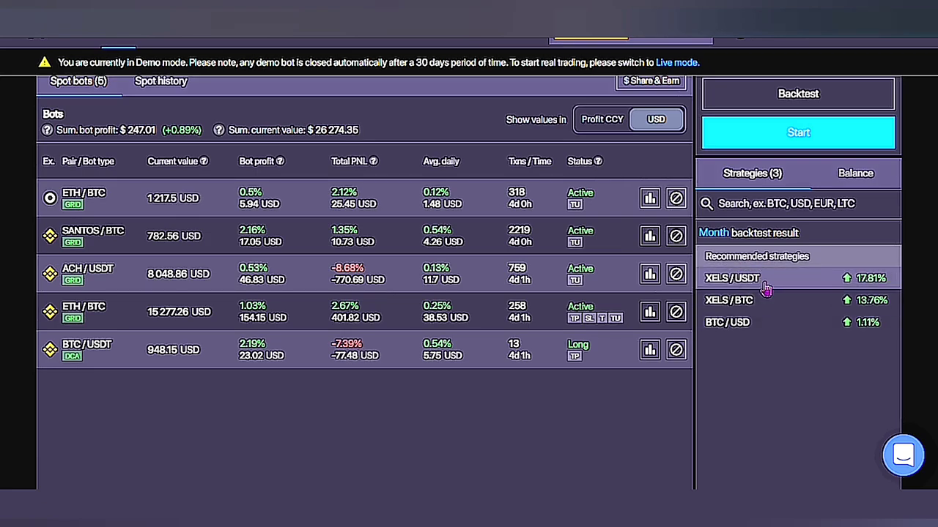
click(765, 282)
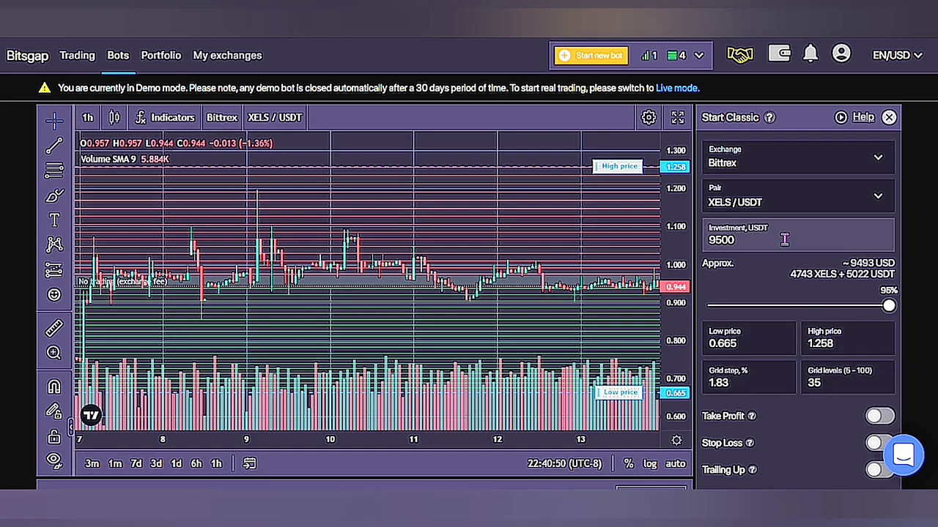
scroll(778, 240, down, 1)
scroll(777, 240, down, 2)
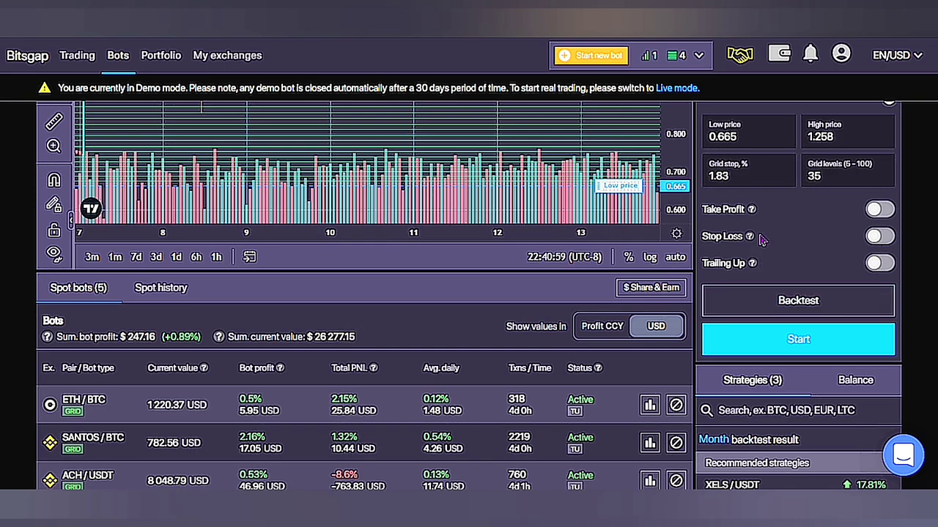
scroll(791, 233, up, 1)
Go to the Upgrade plan page showing Basic $29, Advanced $69 and Pro $149 monthly
scroll(791, 233, up, 3)
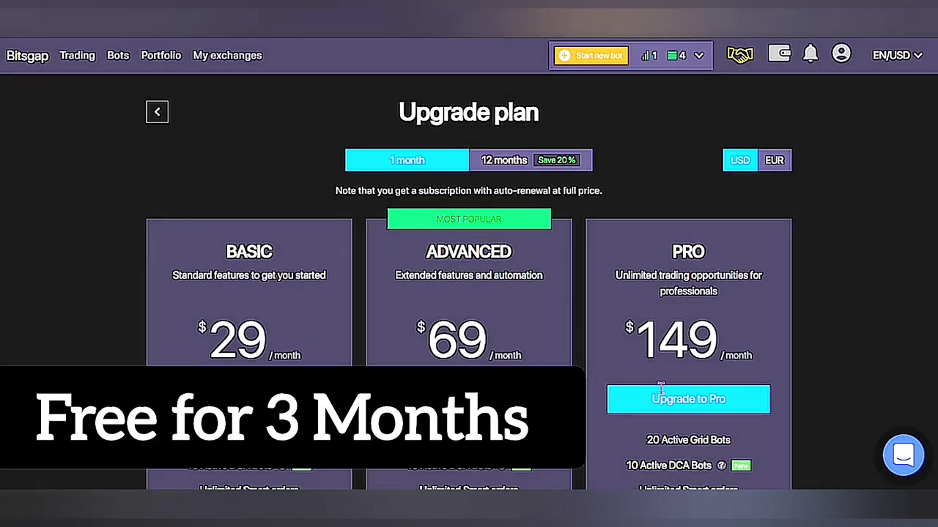
scroll(657, 415, down, 2)
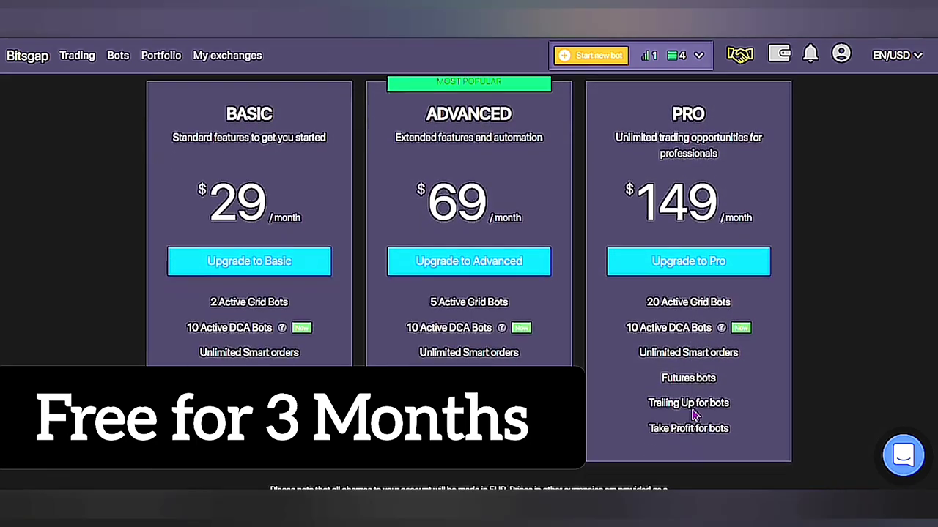